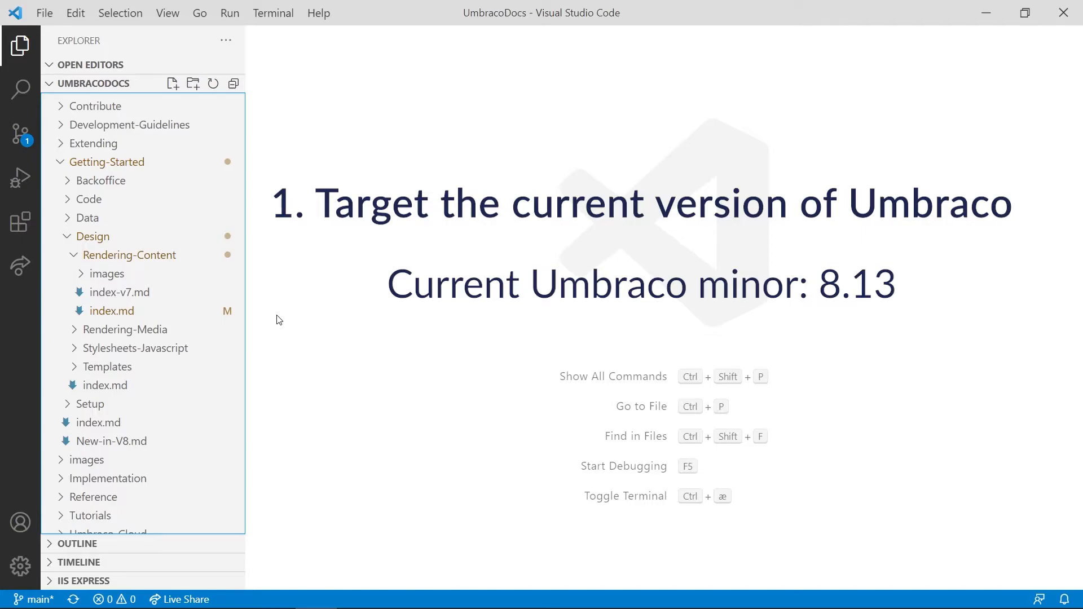
# Switch to File Explorer and duplicate index.md within the Rendering-Content folder.
pyautogui.hotkey('alt', 'Tab')
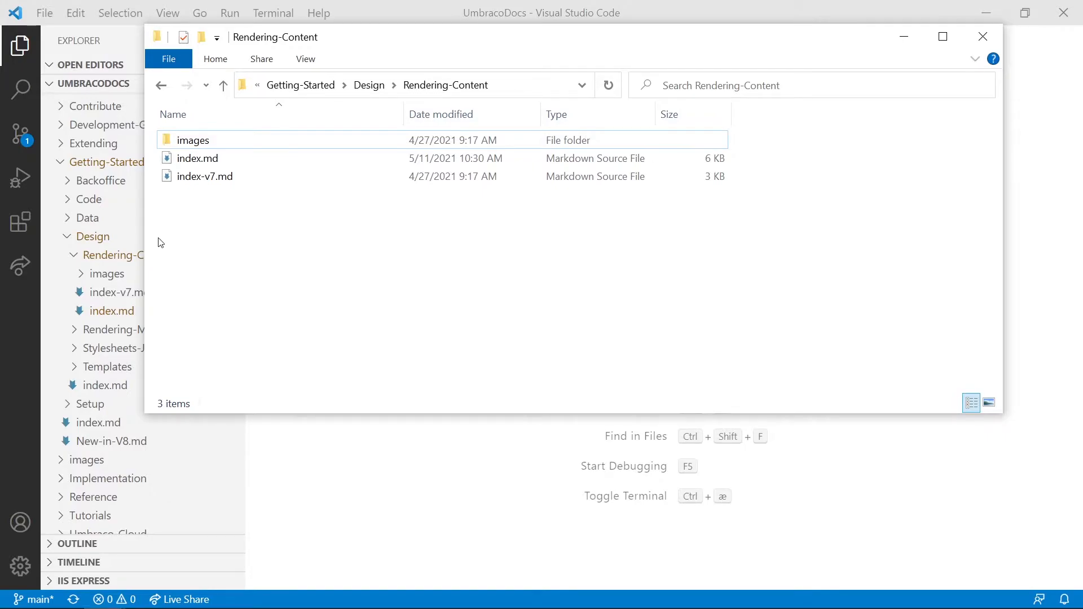
pyautogui.click(307, 160)
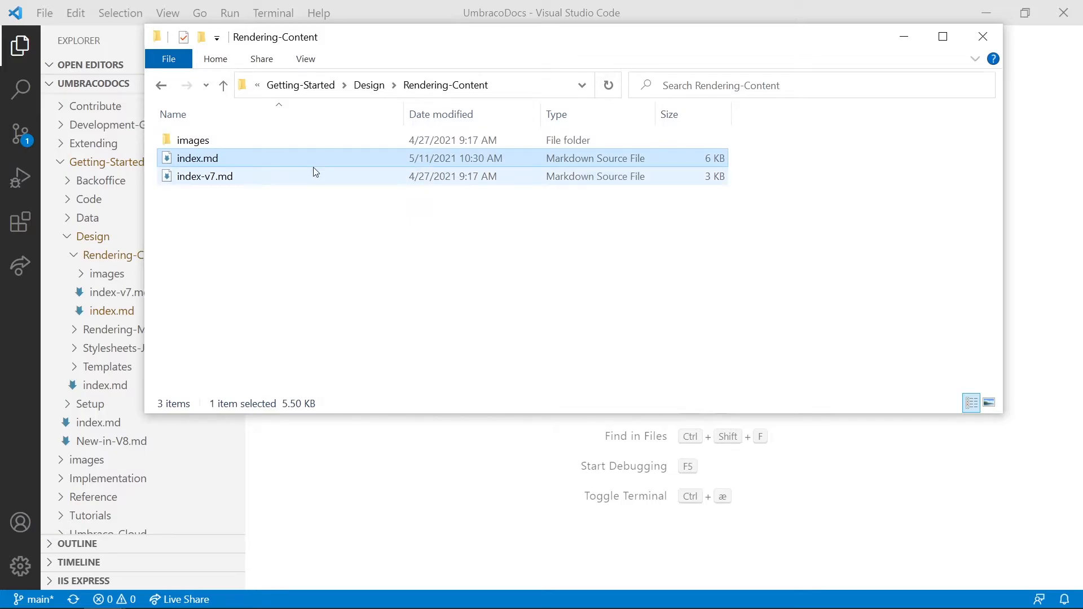
pyautogui.rightClick(342, 165)
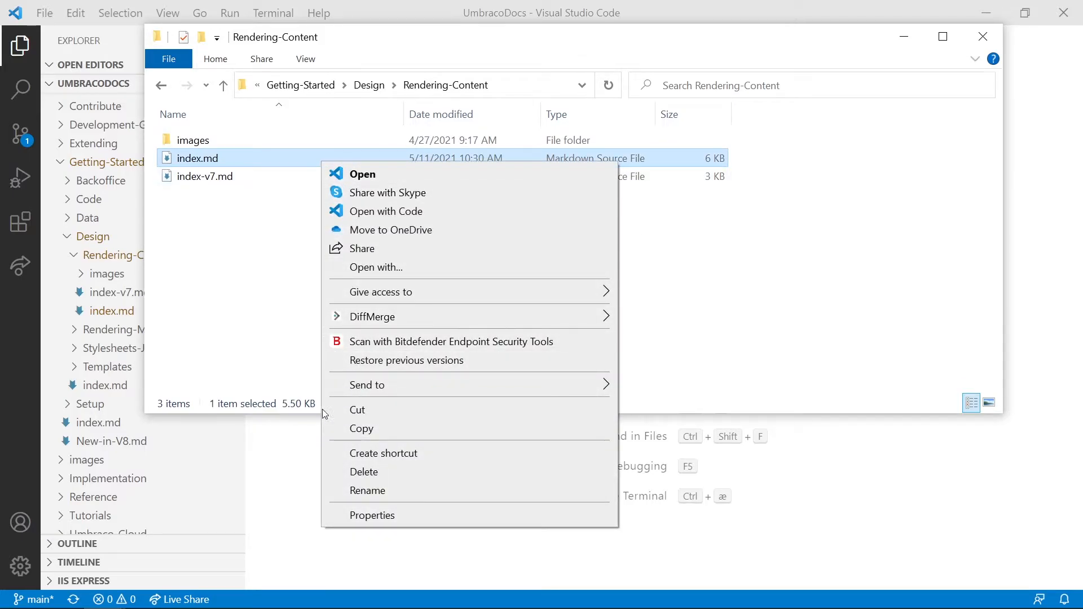
pyautogui.click(366, 431)
pyautogui.click(266, 263)
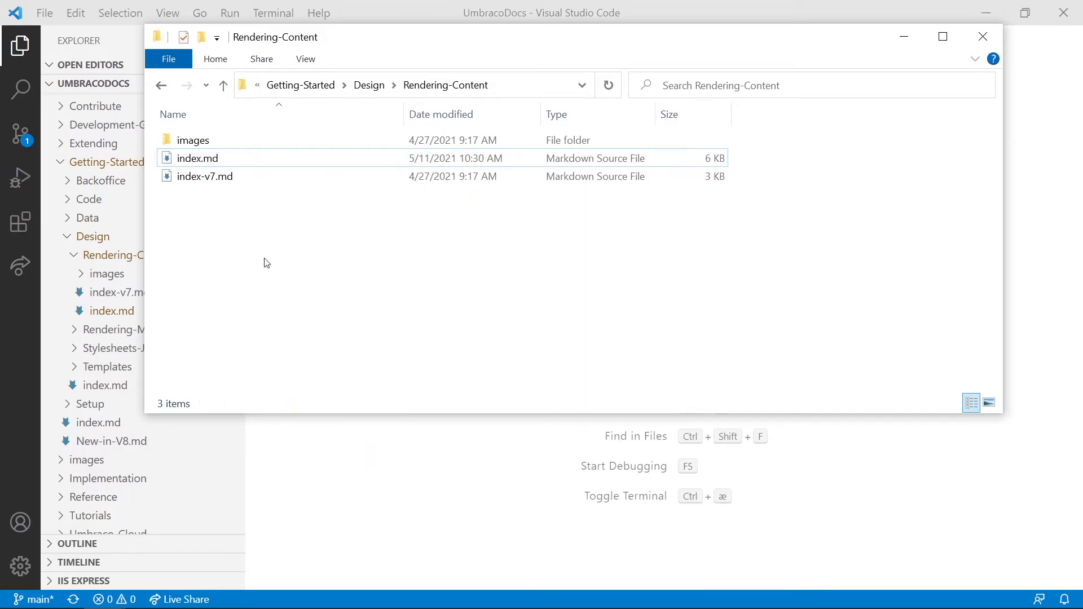
pyautogui.hotkey('ctrl', 'v')
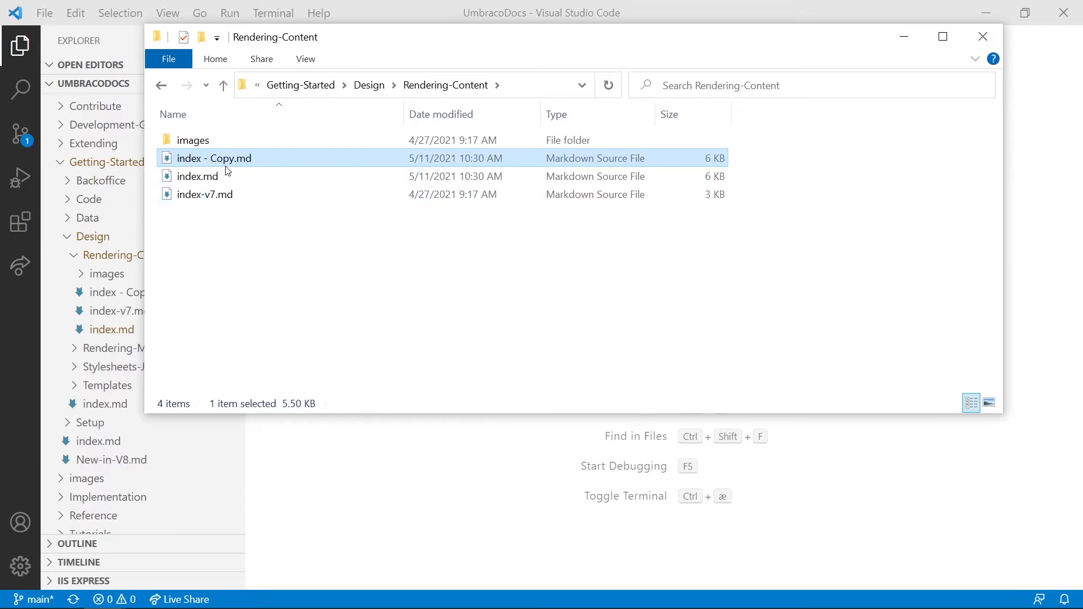
pyautogui.click(246, 249)
# Rename the original index.md in the Rendering-Content folder to index-vpre8.13.md.
pyautogui.click(185, 176)
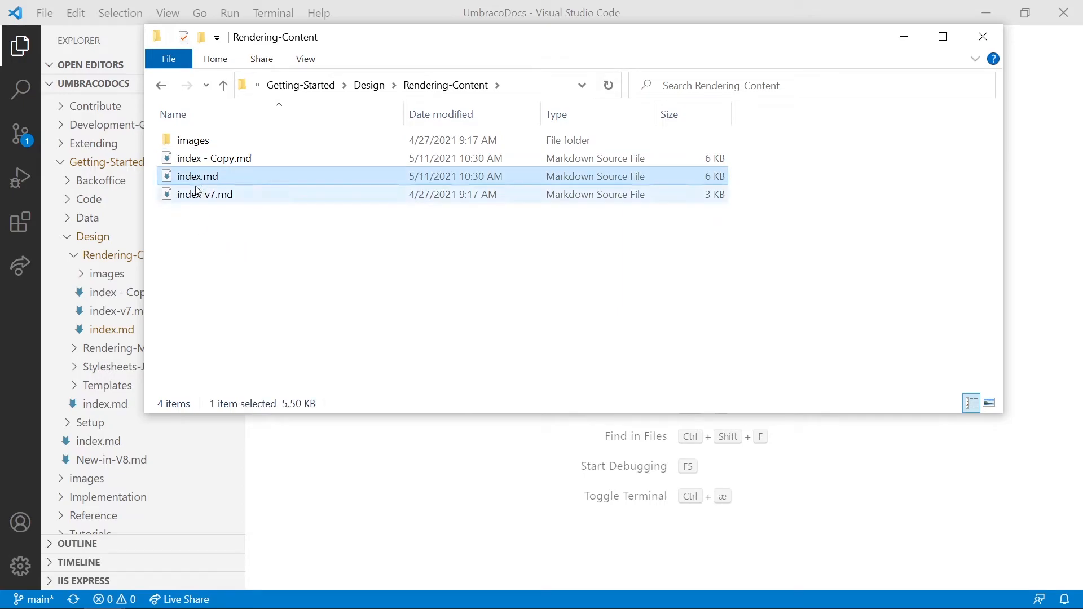
pyautogui.click(192, 181)
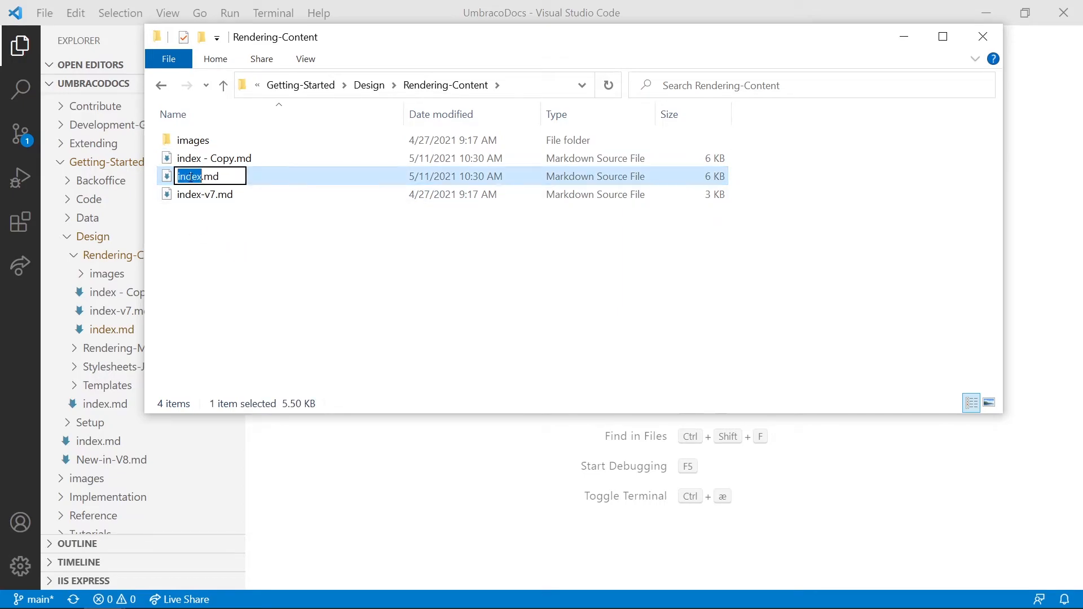
pyautogui.press('Right')
pyautogui.write('-vpre')
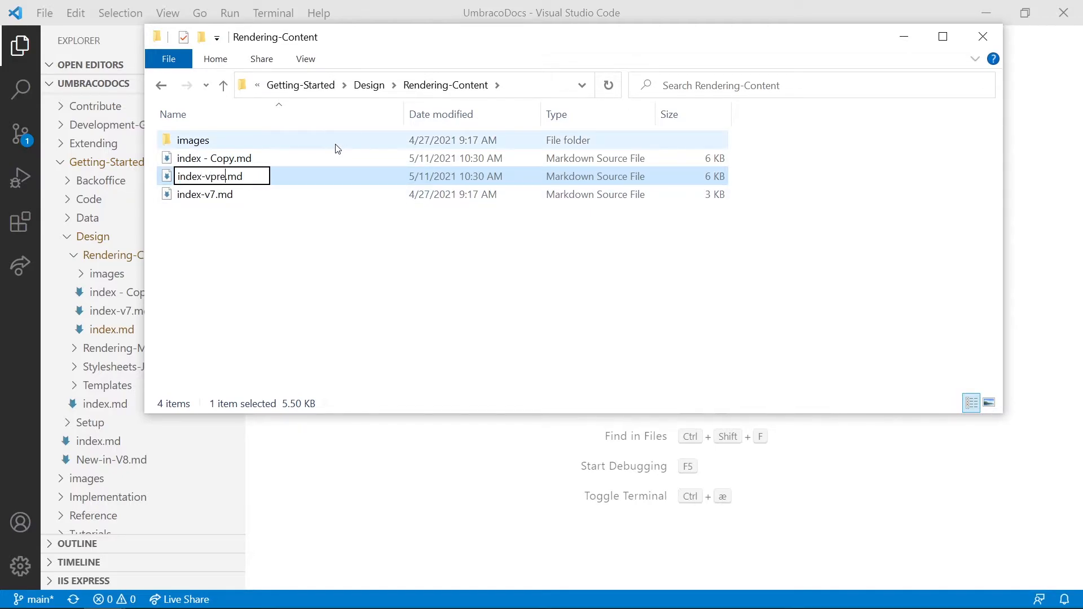
pyautogui.write('8.13')
pyautogui.press('Return')
pyautogui.click(362, 245)
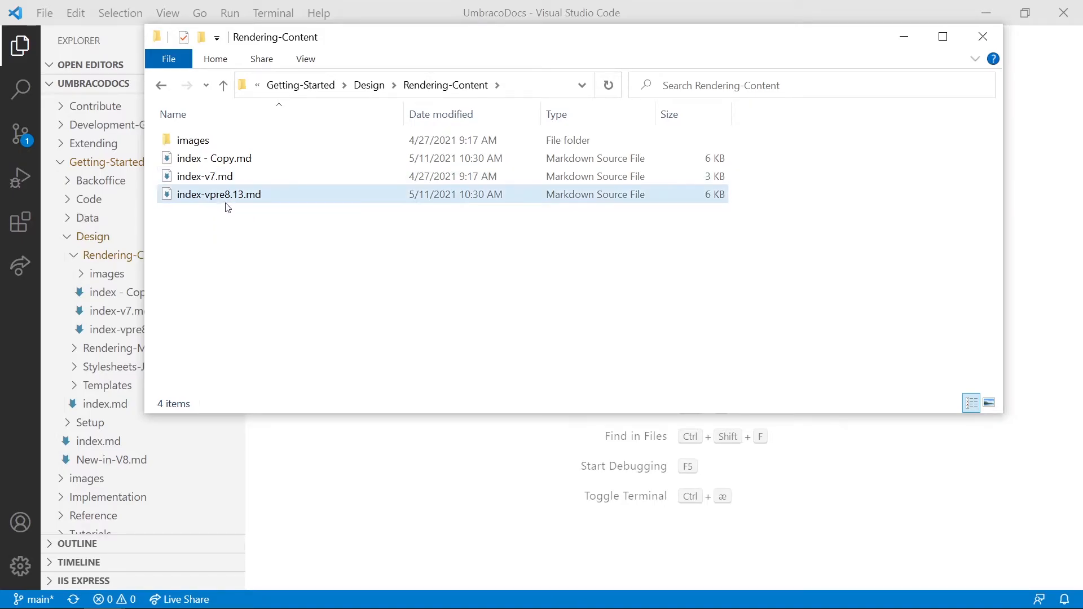
# Rename the duplicated file "index - Copy.md" to index.md, leaving no space before the extension.
pyautogui.click(219, 161)
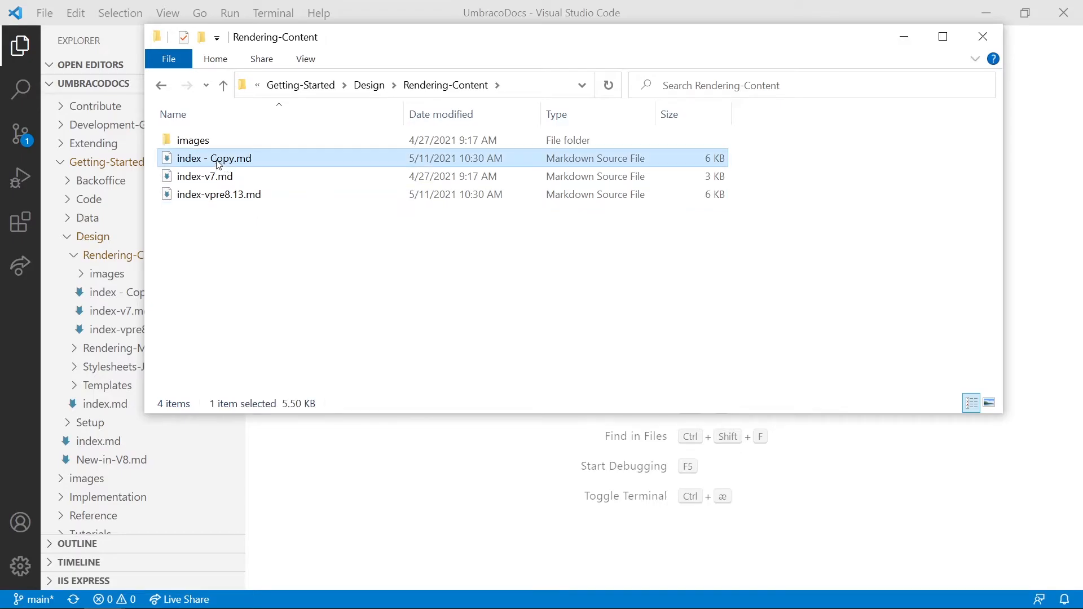
pyautogui.press('F2')
pyautogui.press('Right')
pyautogui.press('Escape')
pyautogui.press('F2')
pyautogui.press('Right')
pyautogui.press('BackSpace')
pyautogui.press('BackSpace')
pyautogui.press('BackSpace')
pyautogui.press('BackSpace')
pyautogui.press('BackSpace')
pyautogui.press('BackSpace')
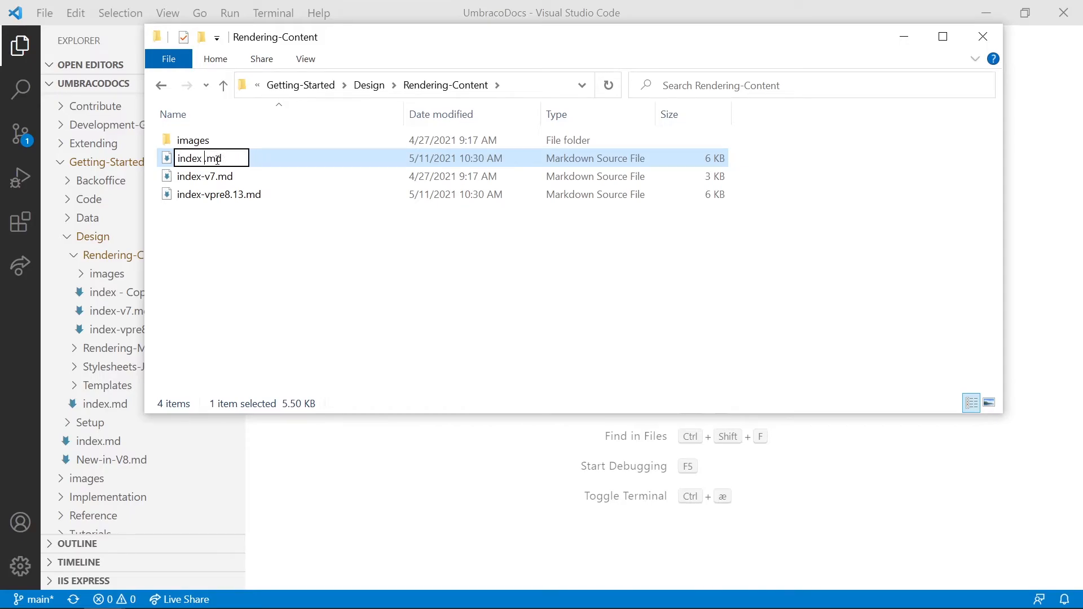
pyautogui.press('Return')
pyautogui.press('F2')
pyautogui.click(203, 159)
pyautogui.press('BackSpace')
pyautogui.press('Return')
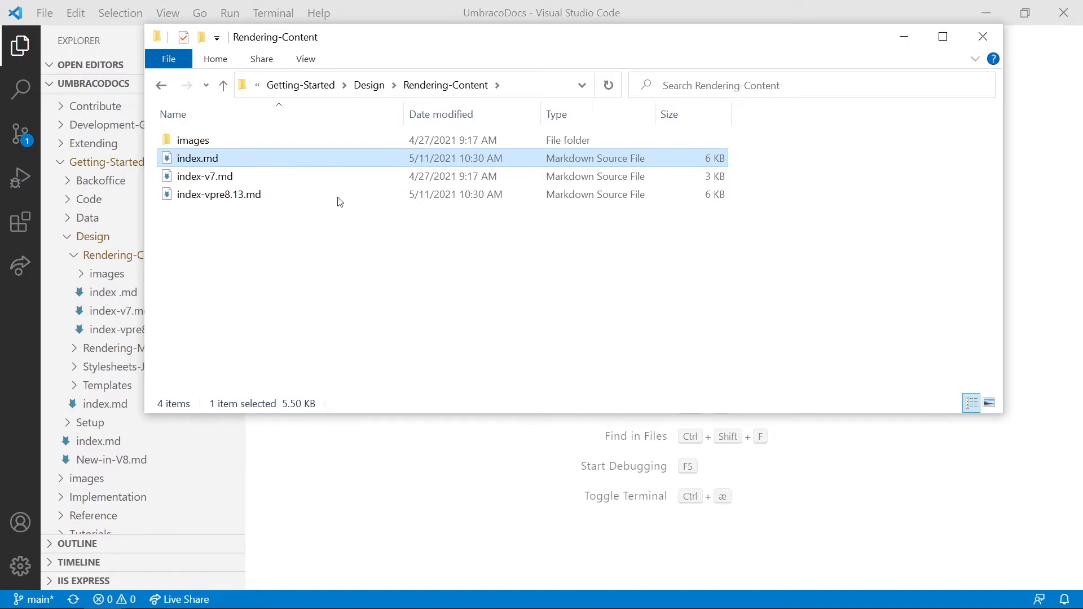
pyautogui.click(476, 221)
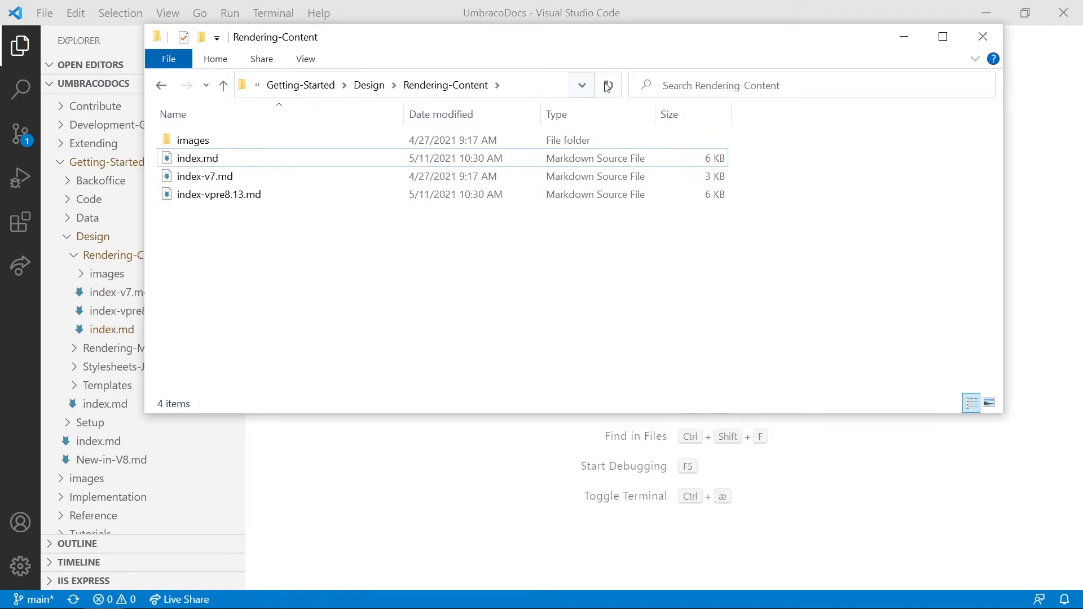
# Switch to Visual Studio Code and open index.md and index-vpre8.13.md from the Rendering-Content folder.
pyautogui.click(720, 16)
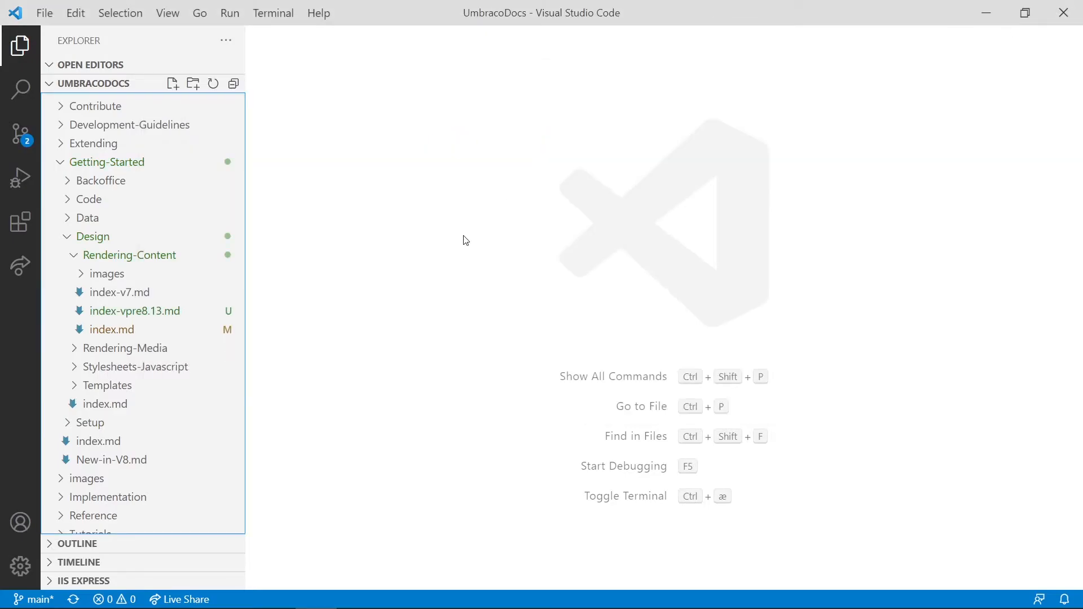
pyautogui.click(141, 332)
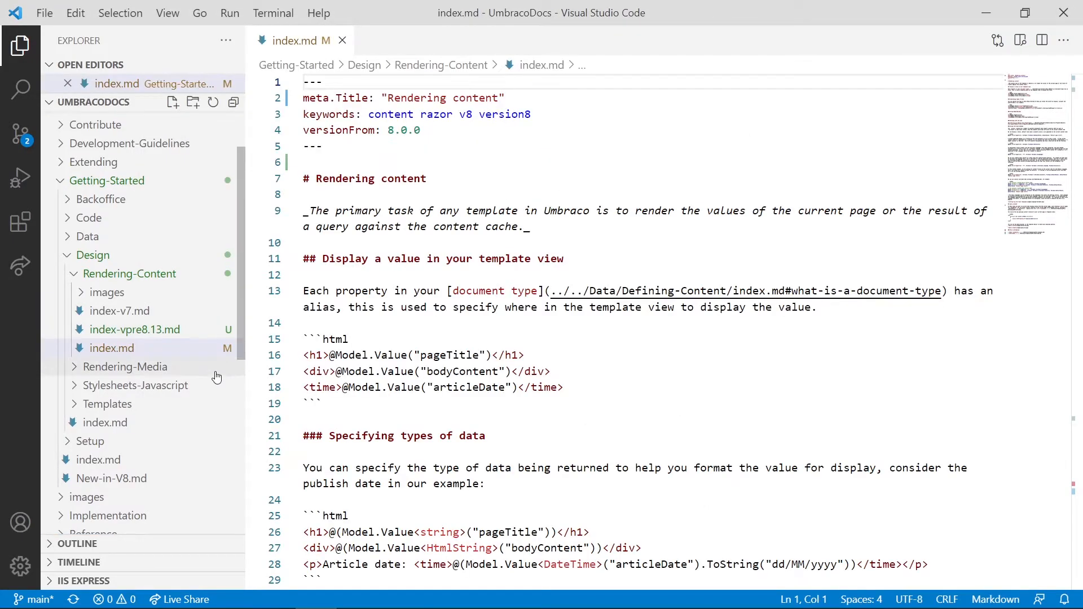
pyautogui.click(152, 335)
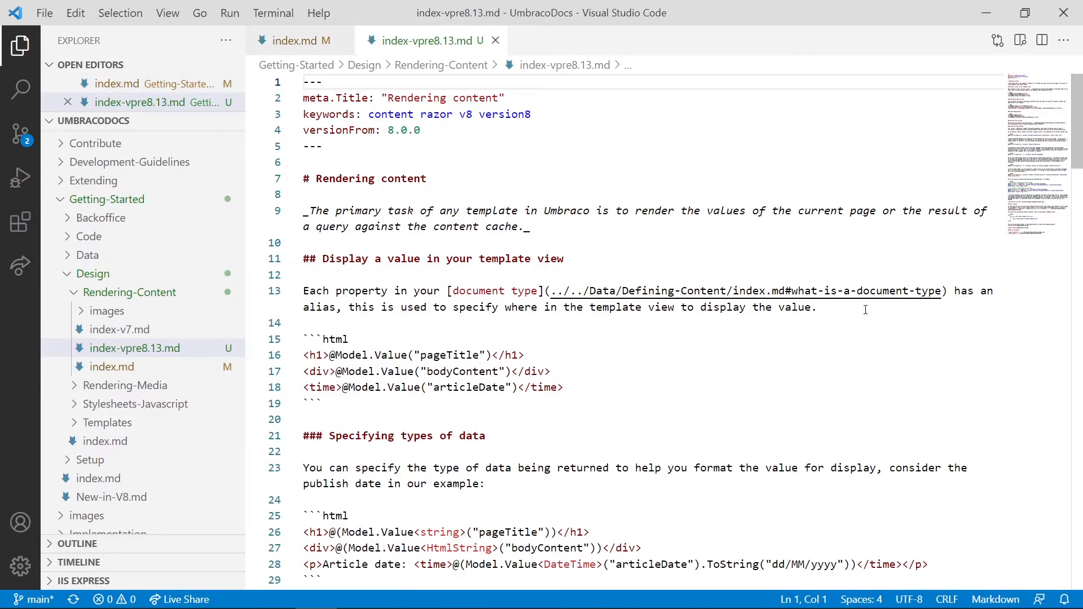
# Set versionFrom to 8.13.0 in the metadata of the Rendering-Content index.md and save the file.
pyautogui.click(296, 40)
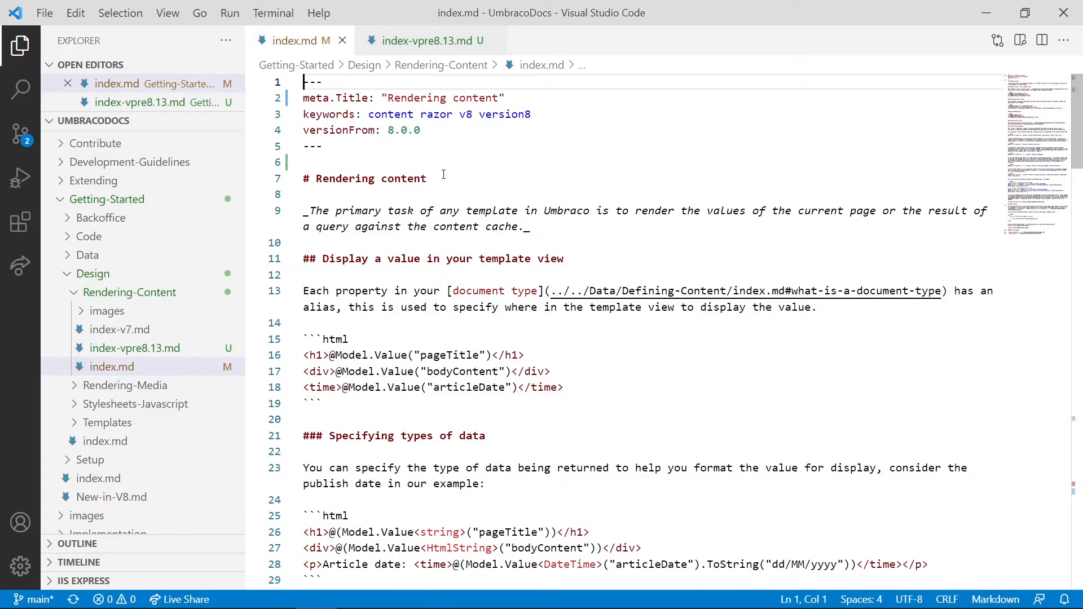
pyautogui.click(407, 130)
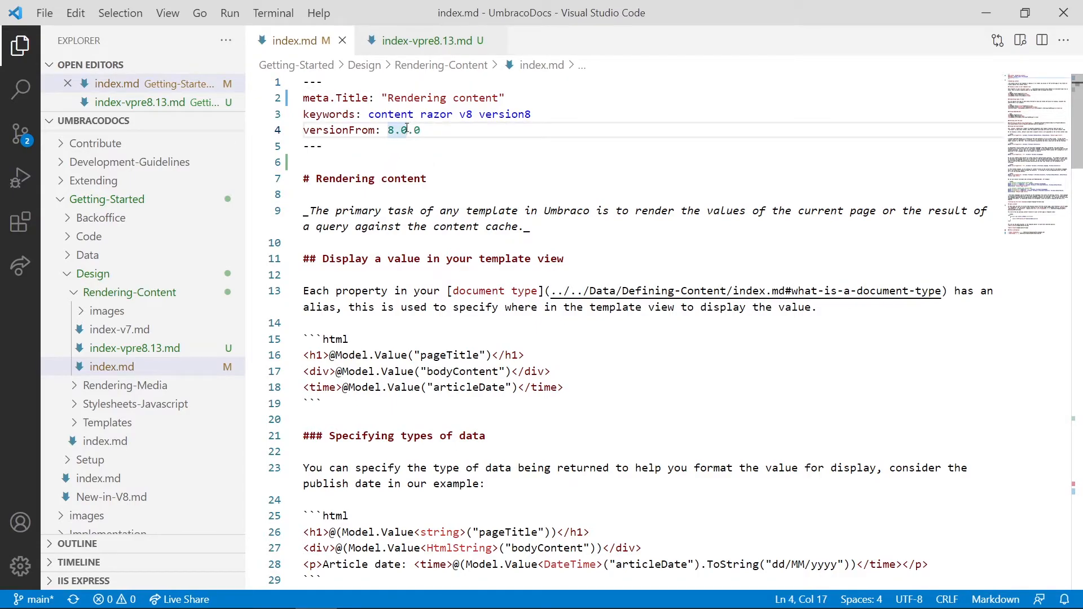
pyautogui.press('BackSpace')
pyautogui.write('13')
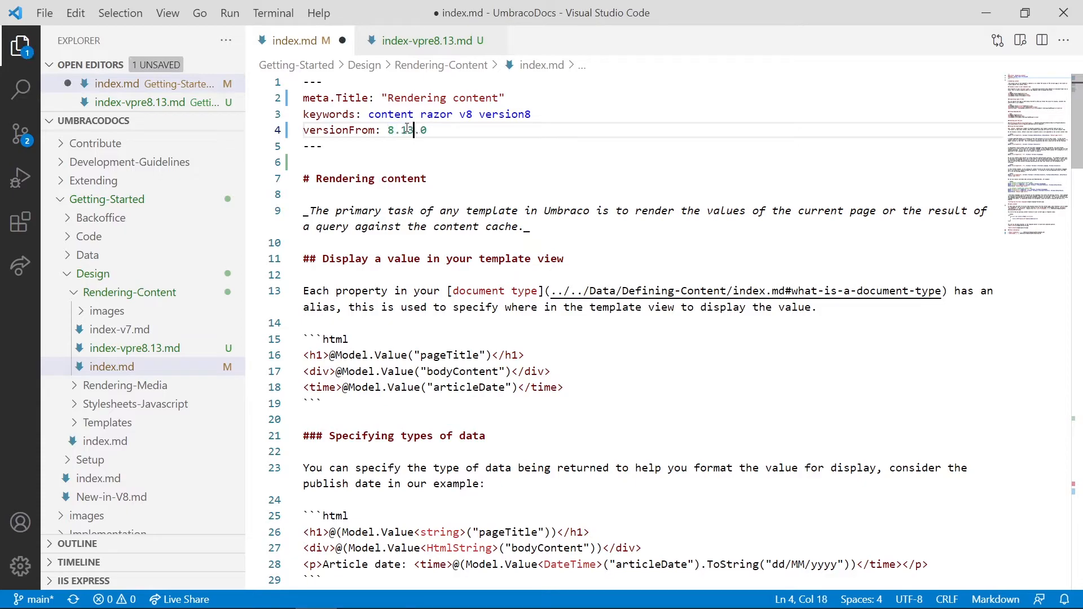
pyautogui.click(473, 132)
pyautogui.hotkey('ctrl', 's')
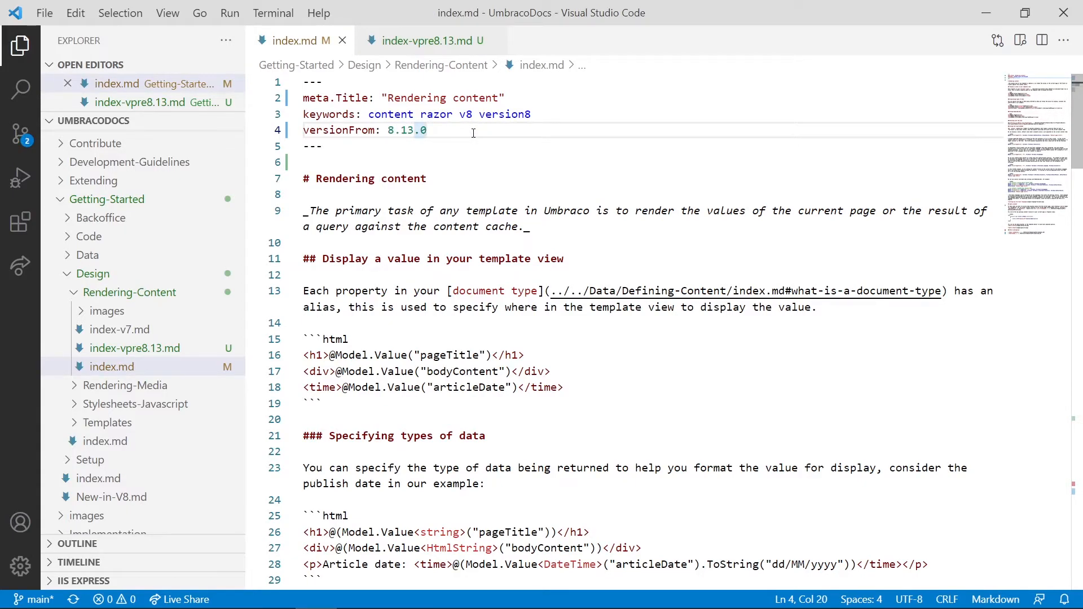
# Add the line "versionTo: 8.13.0" below versionFrom in index-vpre8.13.md, save it, and return to index.md.
pyautogui.click(425, 41)
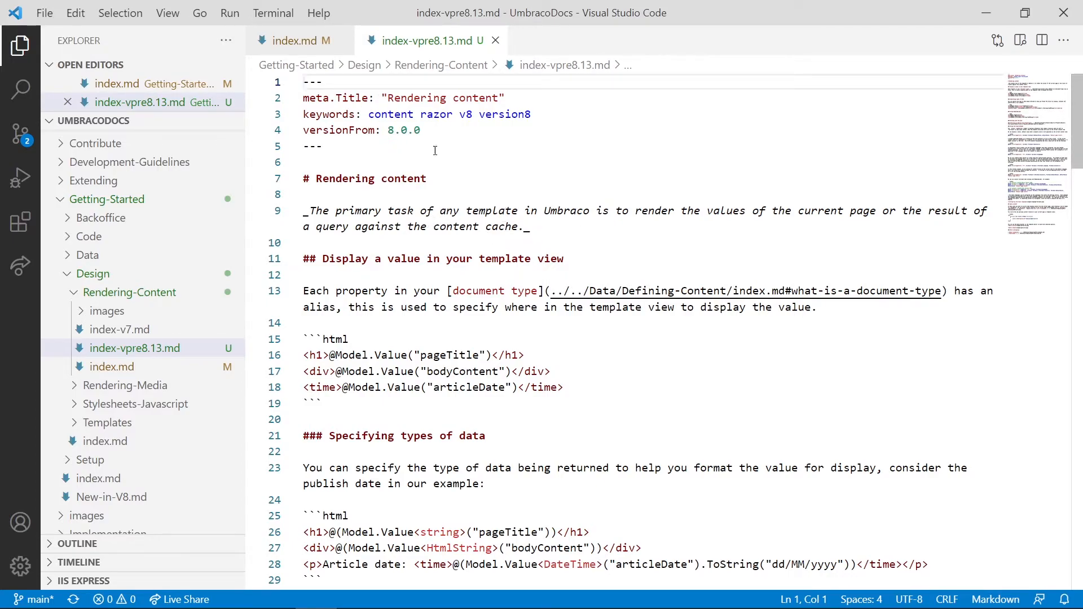
pyautogui.click(459, 132)
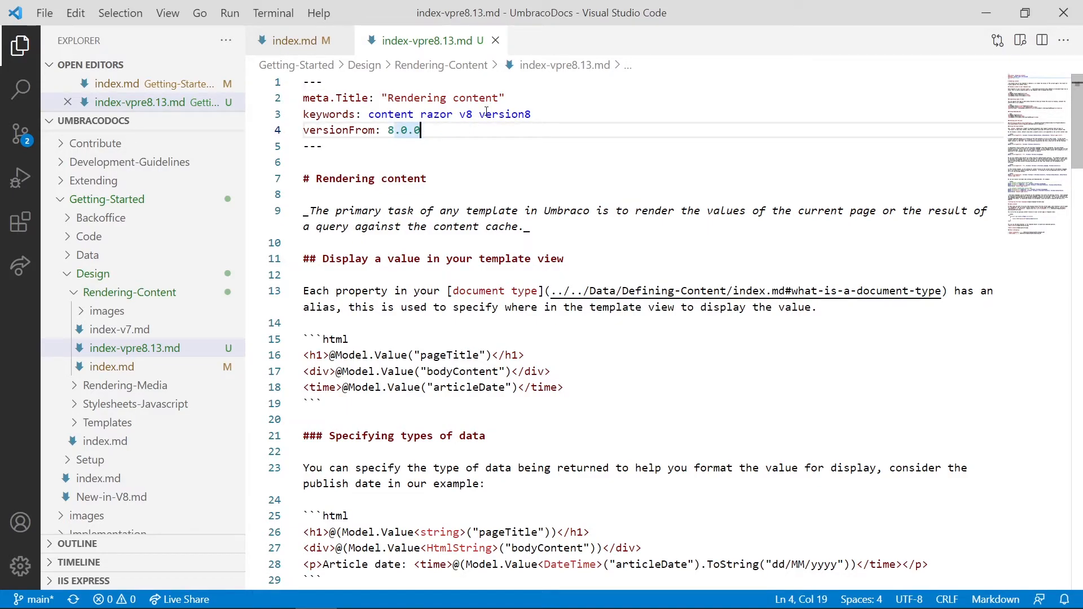
pyautogui.press('Return')
pyautogui.write('ver')
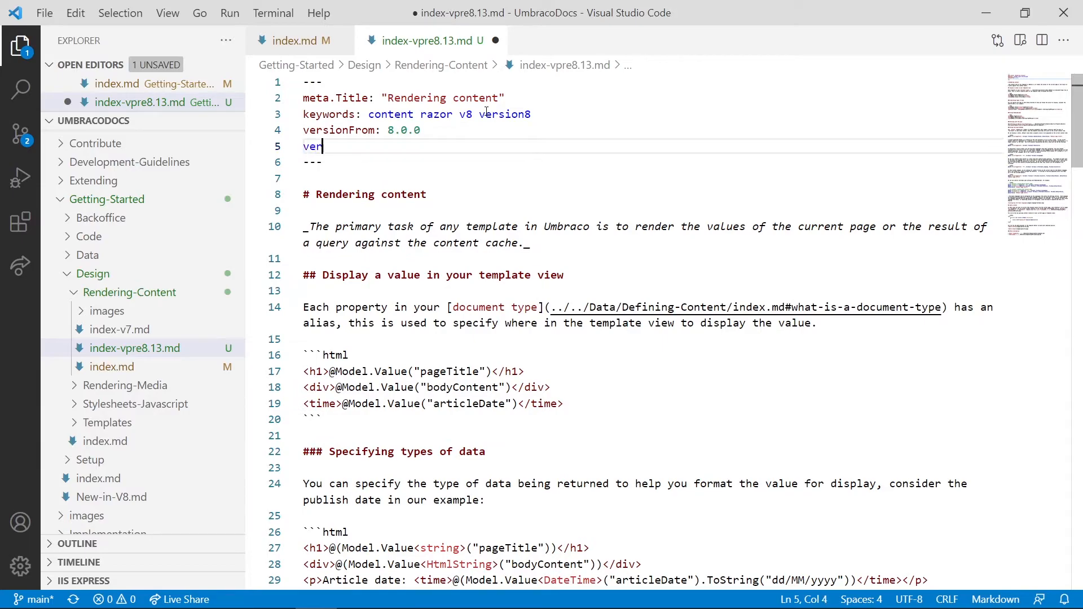
pyautogui.write('sionTo: 8.13.0')
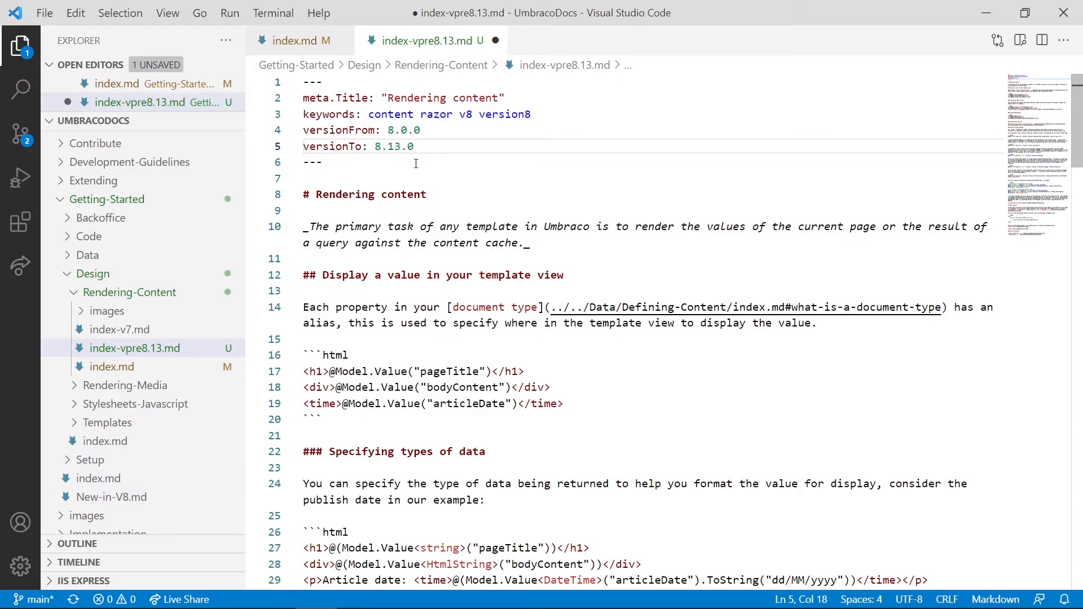
pyautogui.hotkey('ctrl', 's')
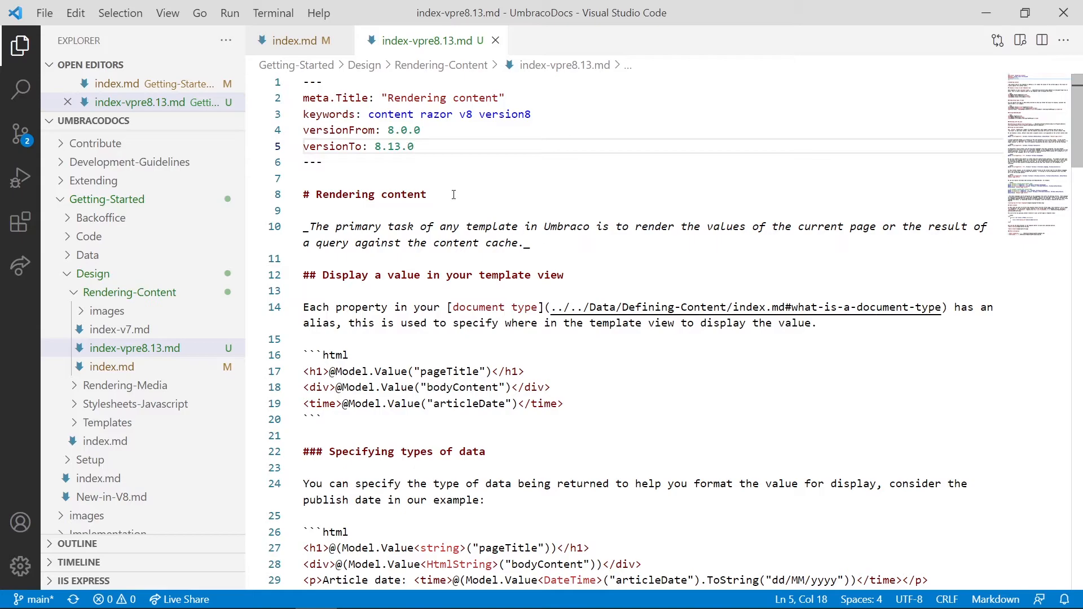
pyautogui.click(288, 41)
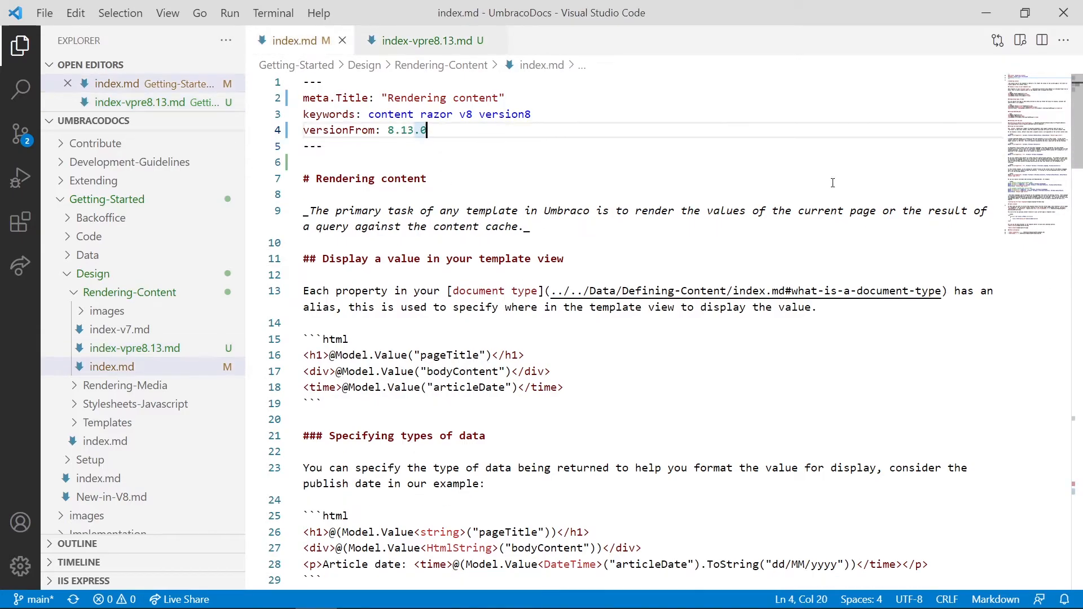
pyautogui.click(821, 216)
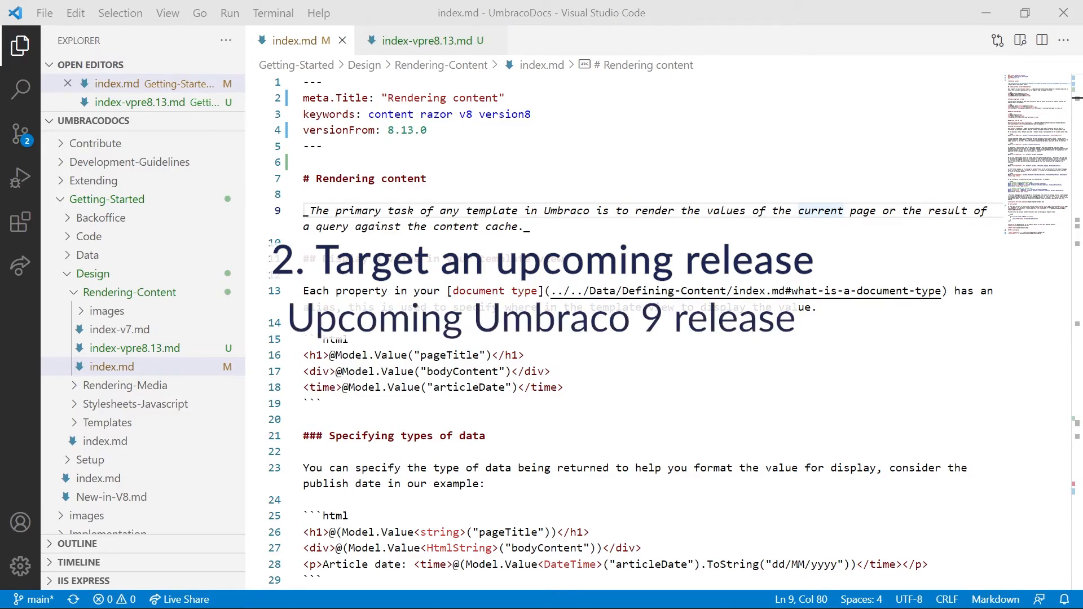
# Switch to File Explorer and make another copy of index.md in the Rendering-Content folder.
pyautogui.hotkey('alt', 'Tab')
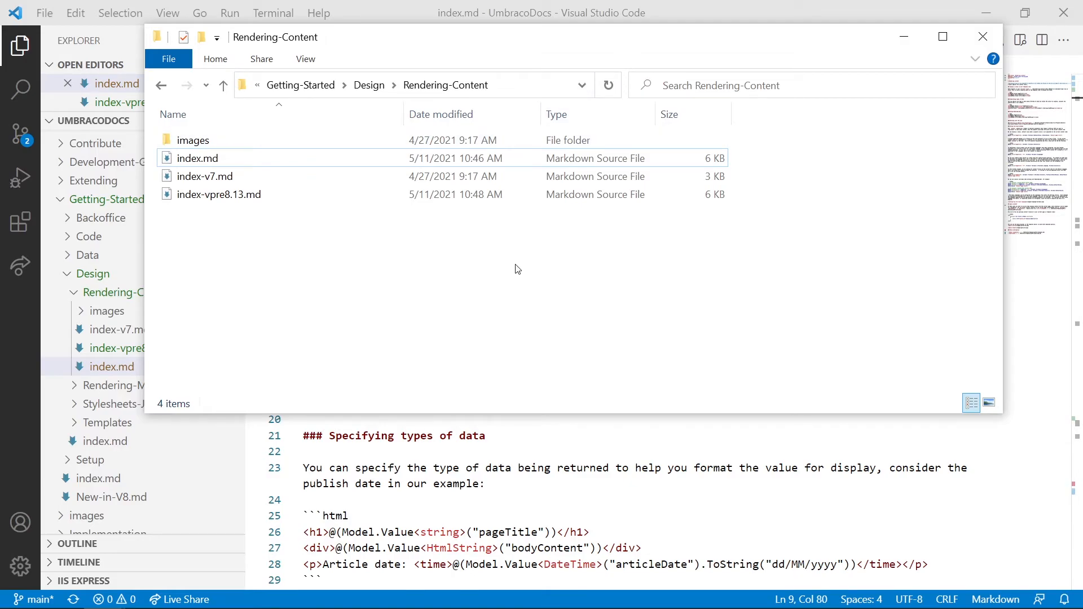
pyautogui.click(177, 164)
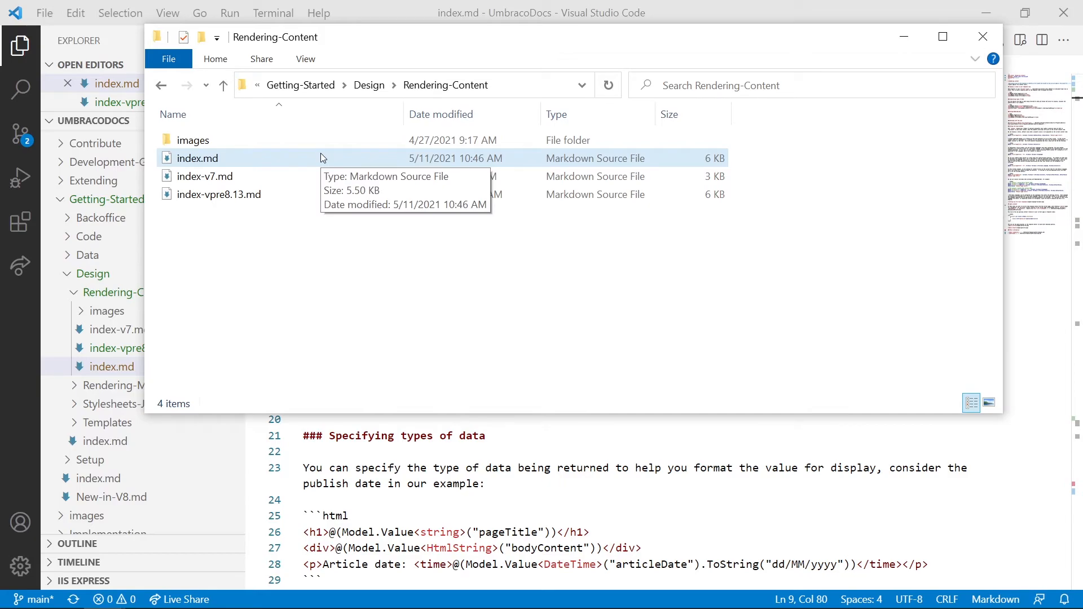
pyautogui.click(225, 162)
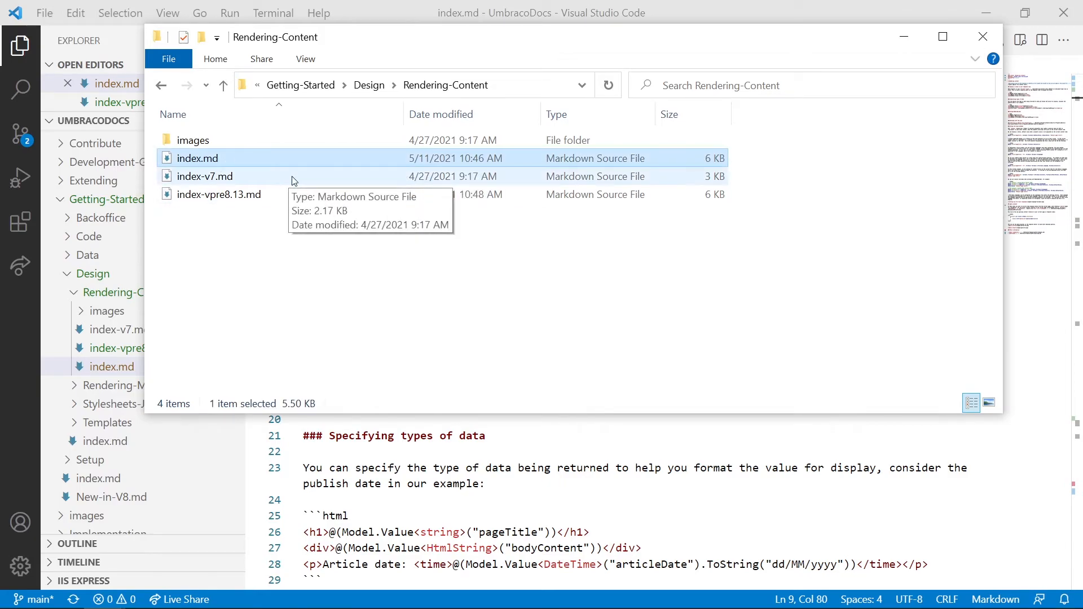
pyautogui.hotkey('ctrl', 'c')
pyautogui.hotkey('ctrl', 'v')
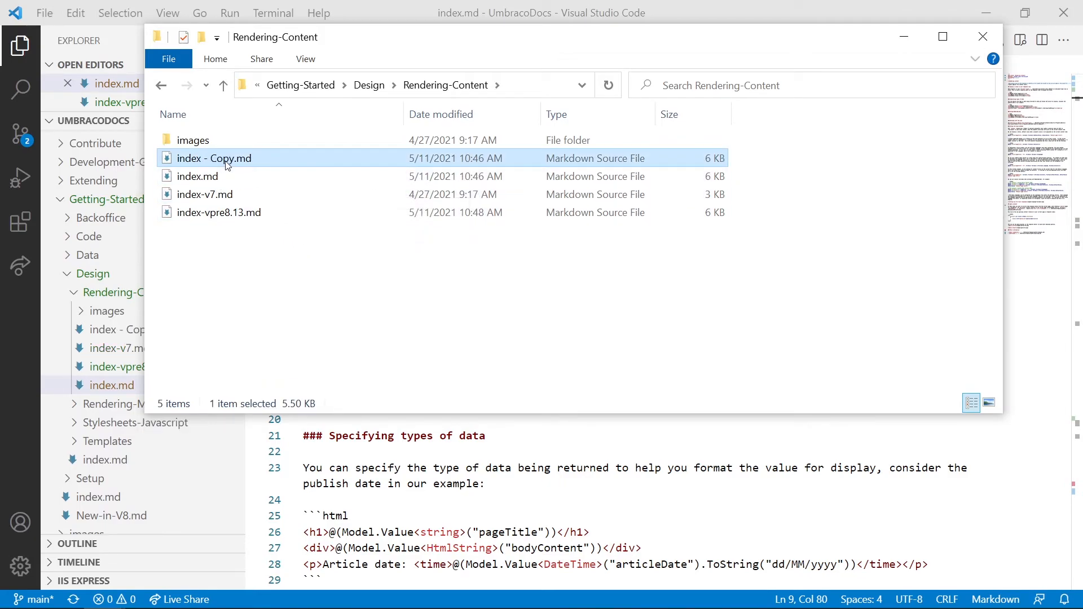
# Rename the new copy of index.md to index-v9.md.
pyautogui.press('F2')
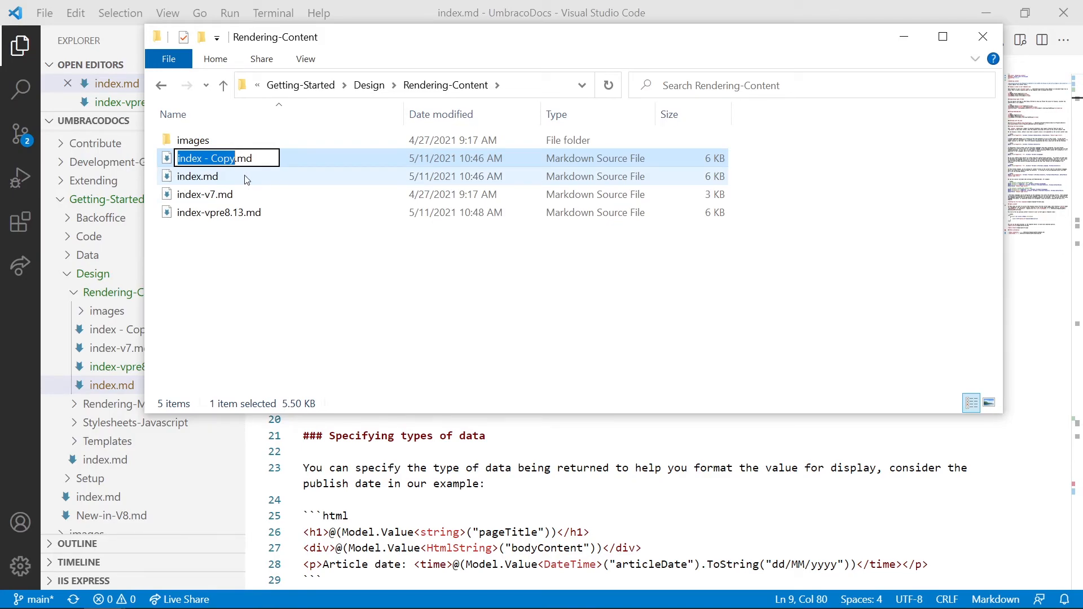
pyautogui.click(232, 159)
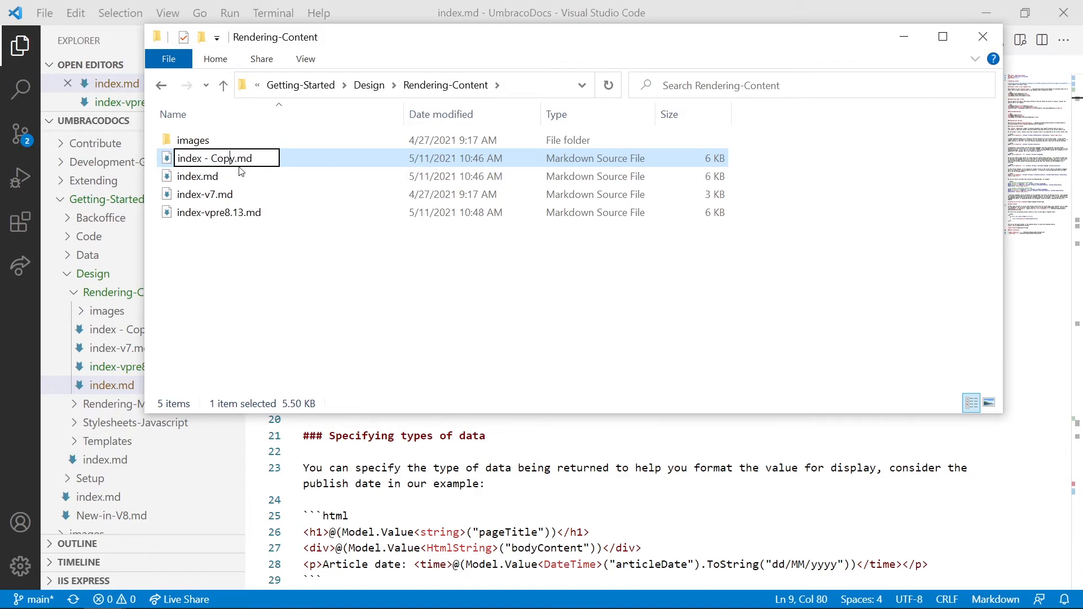
pyautogui.moveTo(234, 159); pyautogui.dragTo(202, 159)
pyautogui.write('-v9')
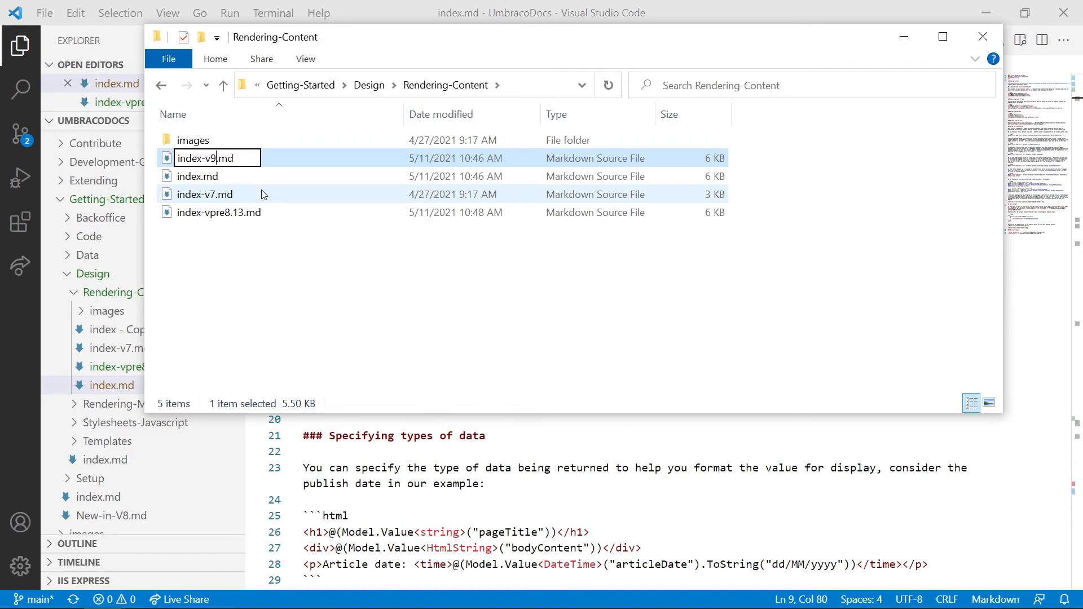
pyautogui.click(223, 233)
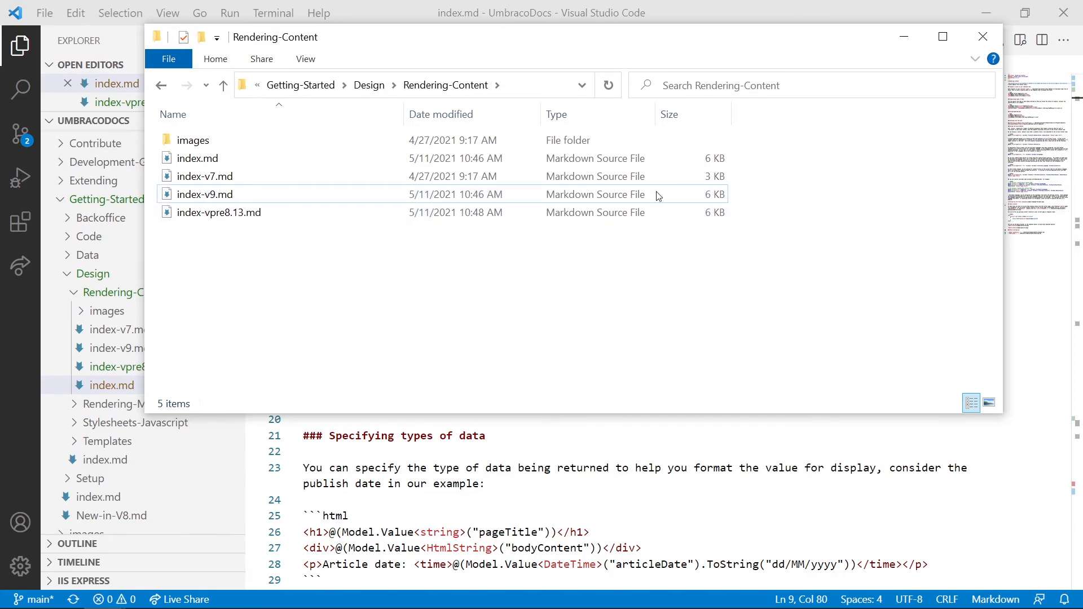
# Switch to Visual Studio Code, open index-v9.md in the Rendering-Content folder, set its versionFrom metadata to 9.0.0 and save the file.
pyautogui.click(781, 16)
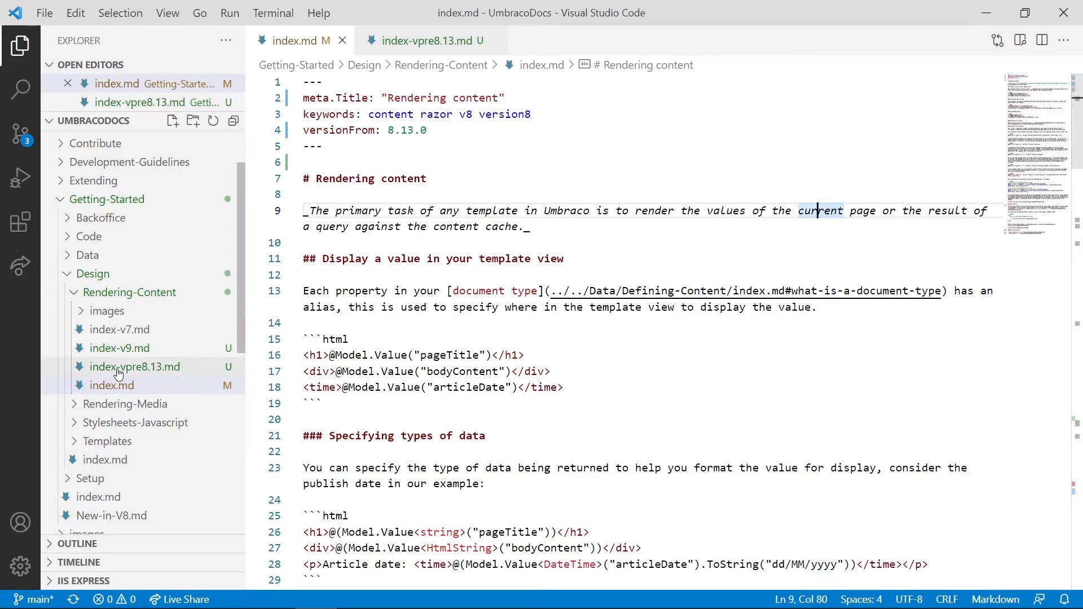
pyautogui.click(171, 354)
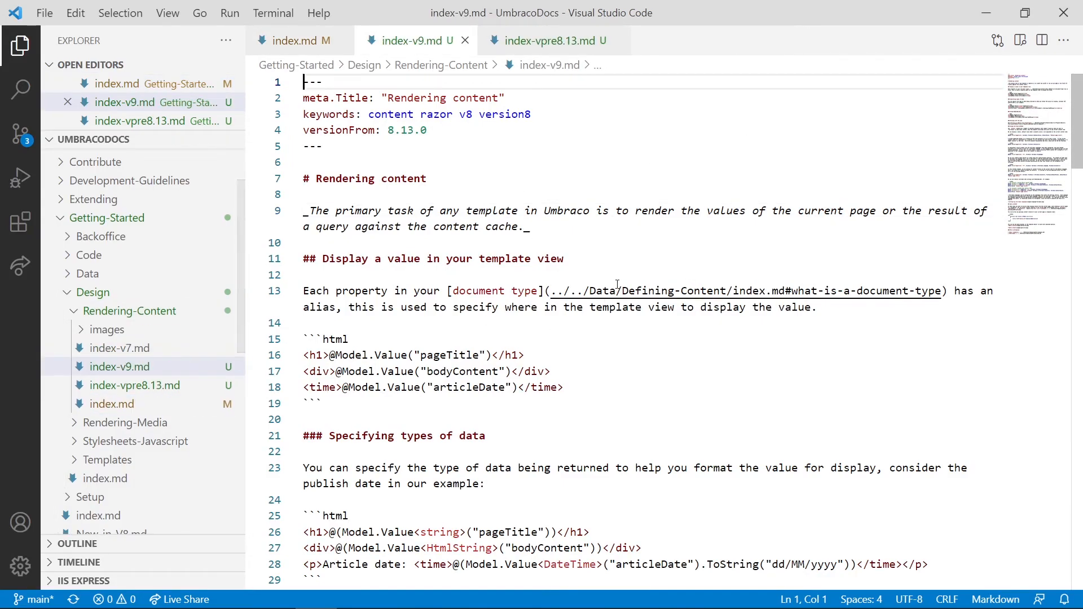
pyautogui.moveTo(388, 131); pyautogui.dragTo(427, 134)
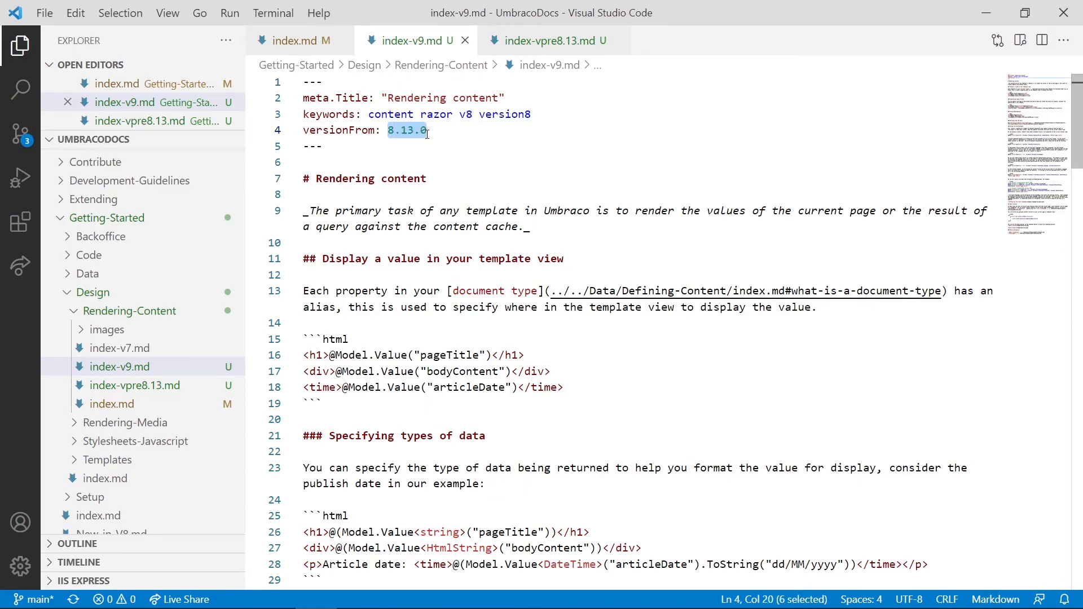
pyautogui.write('9.0.0')
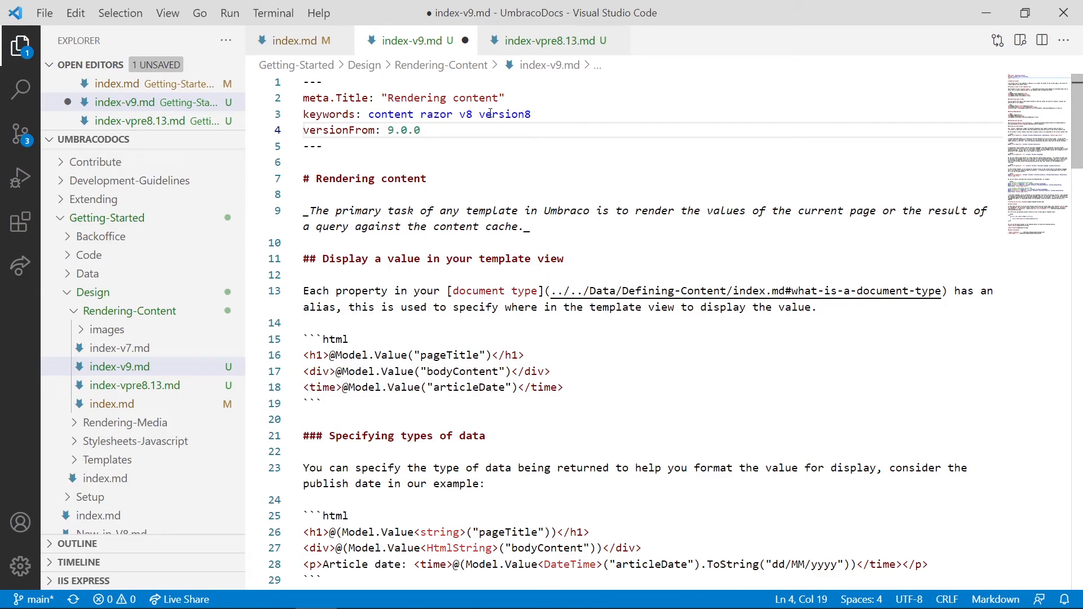
pyautogui.hotkey('ctrl', 's')
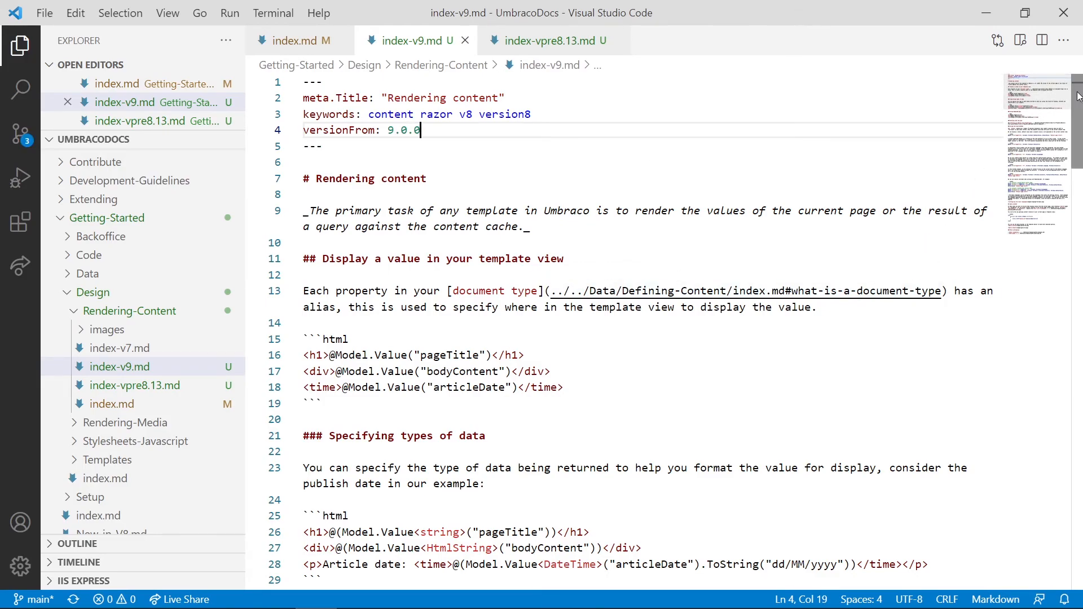
pyautogui.scroll(-2, 1079, 97)
pyautogui.scroll(2, 1079, 102)
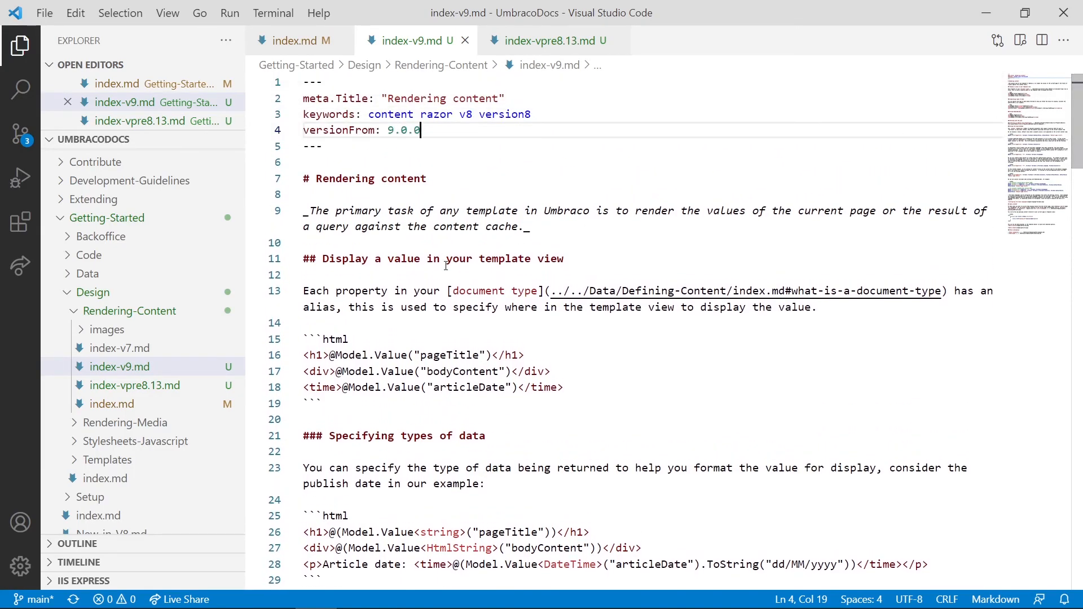